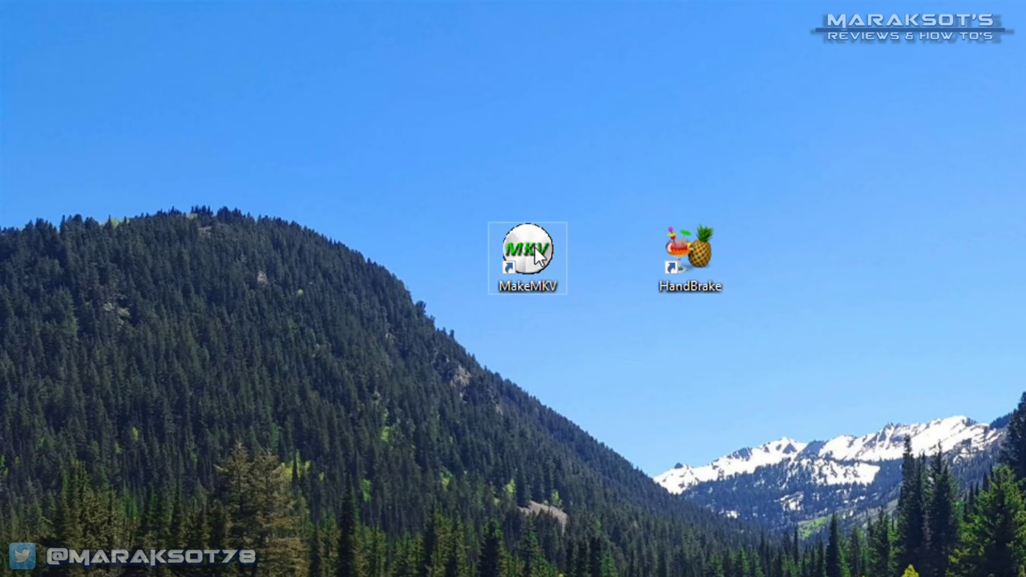
Launch MakeMKV, choose the BD-ROM ASUS drive as the source, and open the Fantastic Beasts Blu-ray disc to list its titles.
{"action": "double_click", "coordinate": [537, 255]}
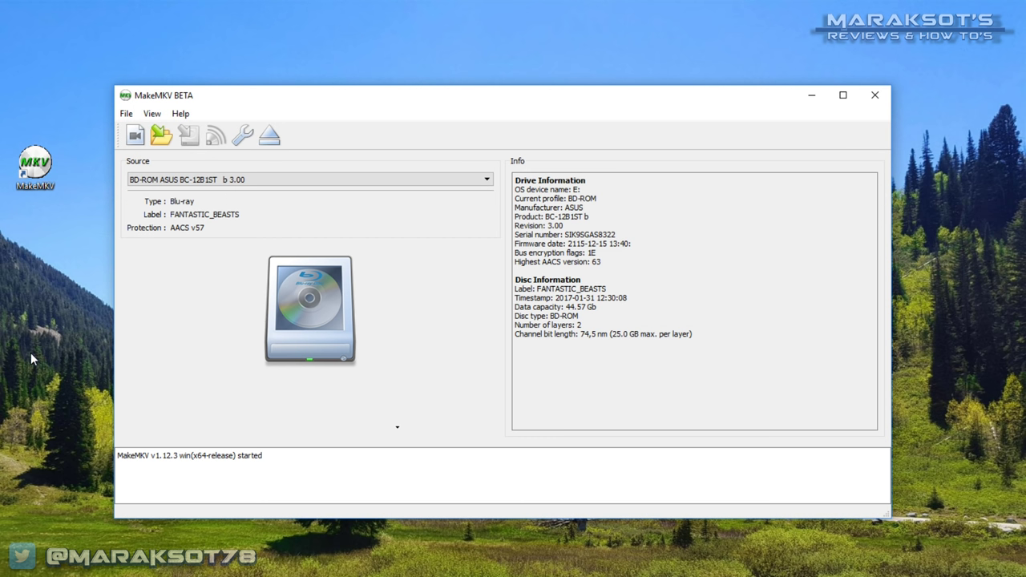
{"action": "left_click", "coordinate": [487, 182]}
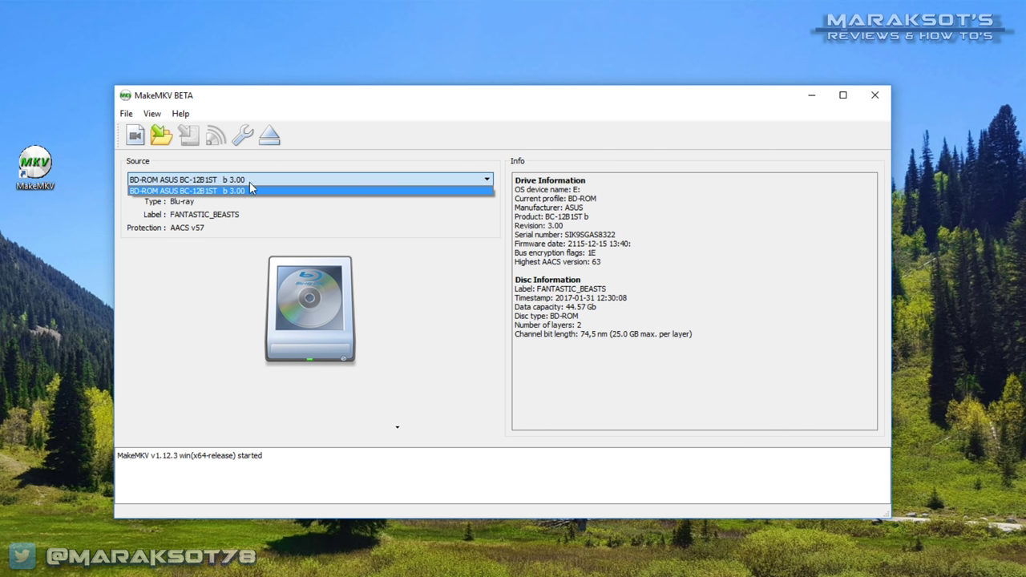
{"action": "left_click", "coordinate": [474, 180]}
{"action": "left_click", "coordinate": [485, 179]}
{"action": "left_click", "coordinate": [236, 193]}
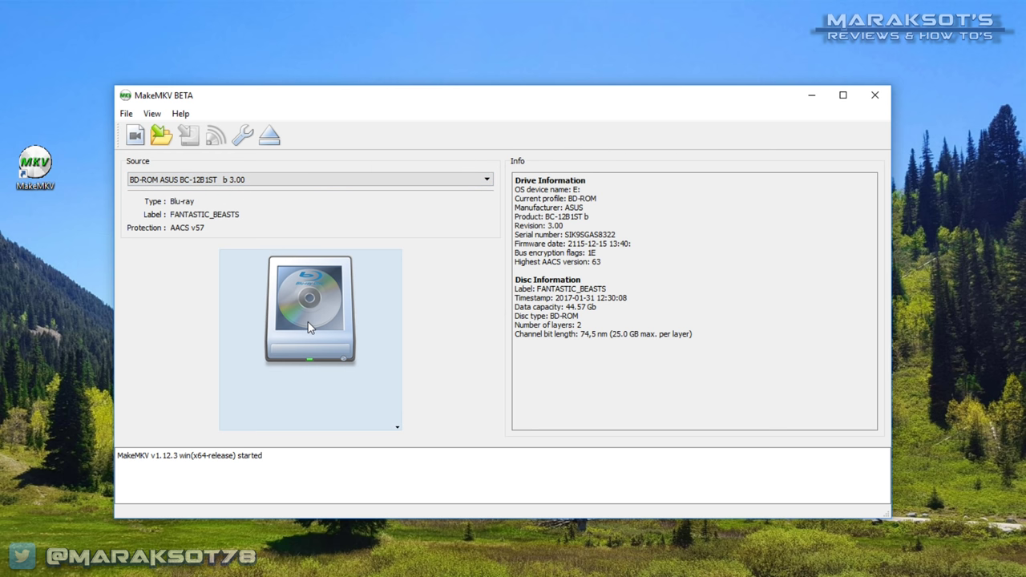
{"action": "left_click", "coordinate": [309, 327]}
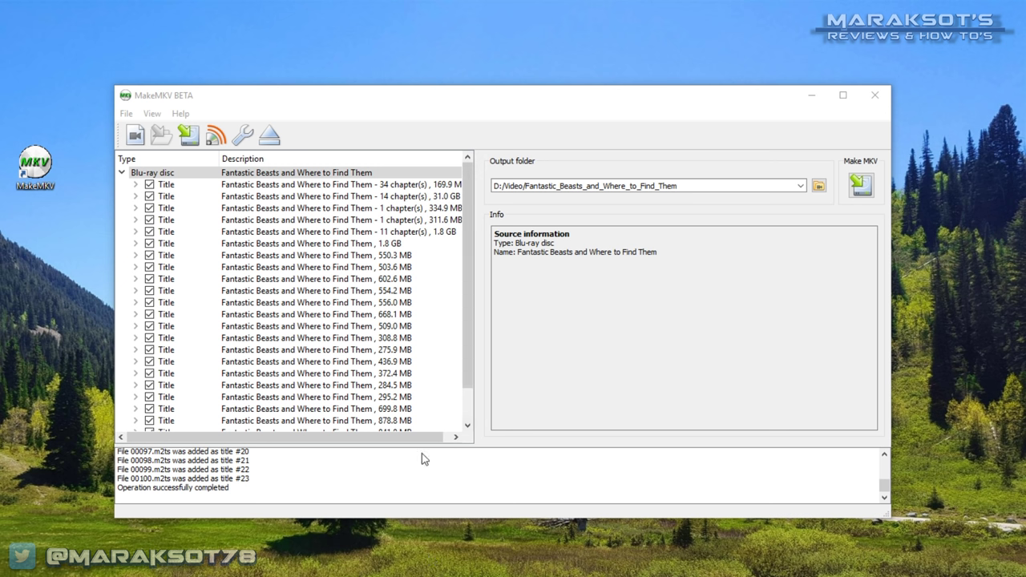
Look through the disc's title list for the main movie and view the details of the 14-chapter, 31.0 GB title.
{"action": "scroll", "coordinate": [360, 267], "scroll_direction": "down", "scroll_amount": 1}
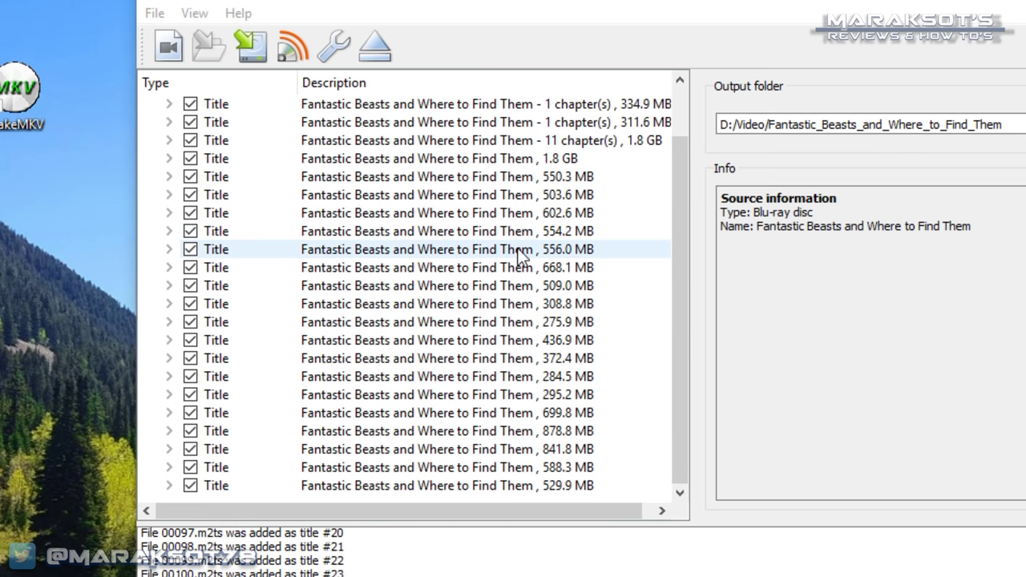
{"action": "scroll", "coordinate": [512, 248], "scroll_direction": "up", "scroll_amount": 1}
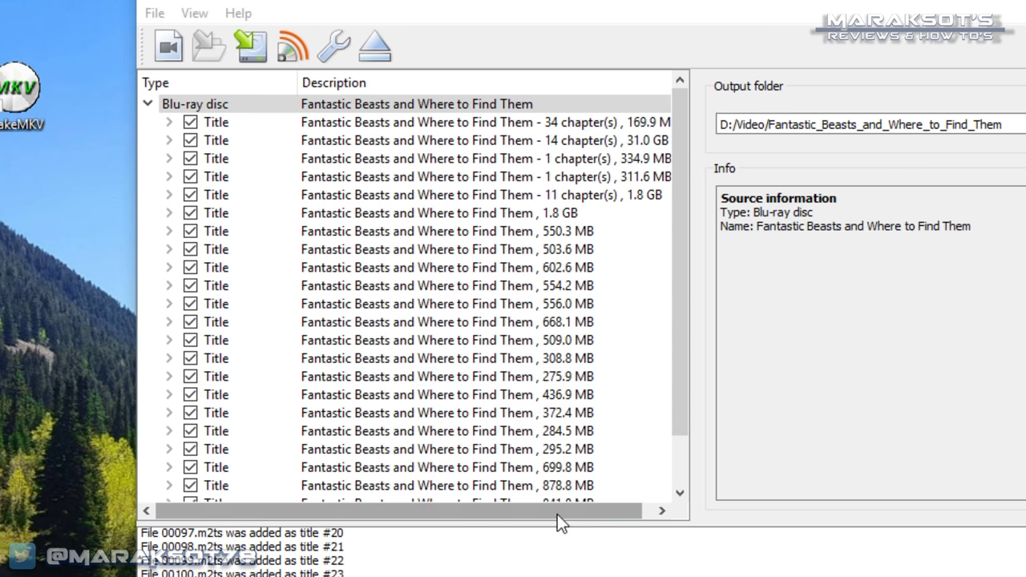
{"action": "scroll", "coordinate": [557, 514], "scroll_direction": "right", "scroll_amount": 1}
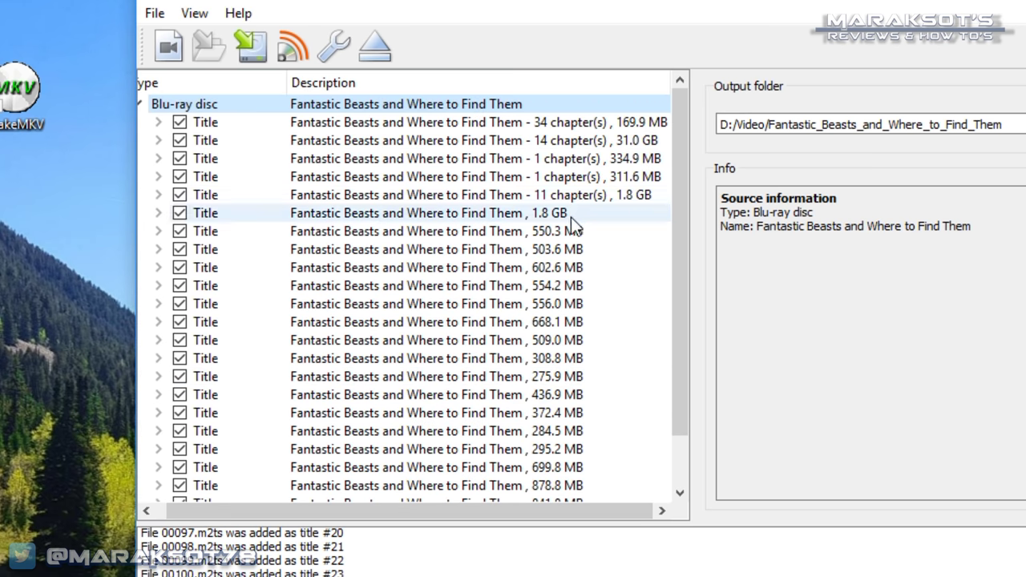
{"action": "left_click_drag", "start_coordinate": [676, 273], "coordinate": [680, 351]}
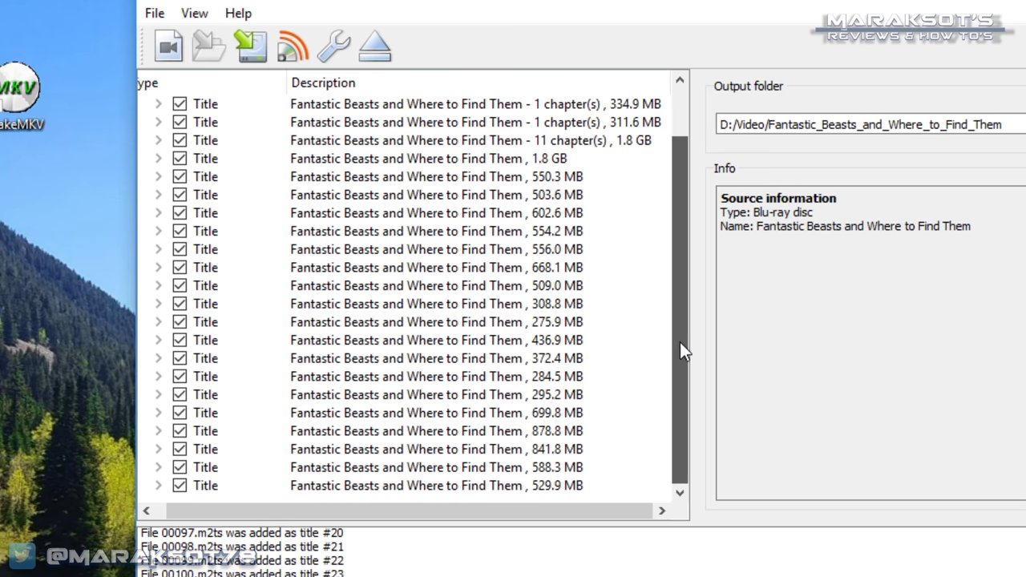
{"action": "left_click_drag", "start_coordinate": [683, 211], "coordinate": [687, 110]}
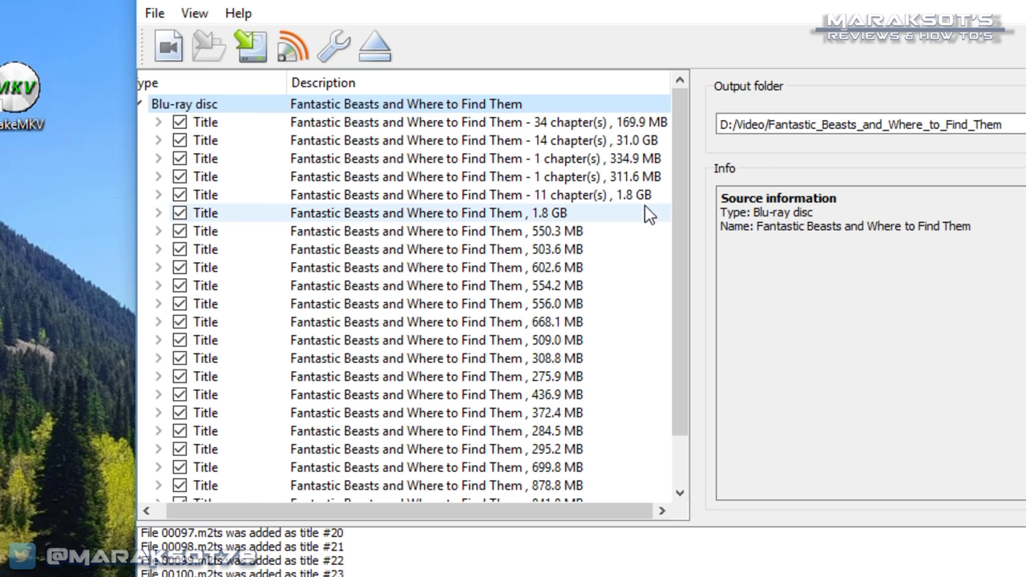
{"action": "left_click", "coordinate": [642, 147]}
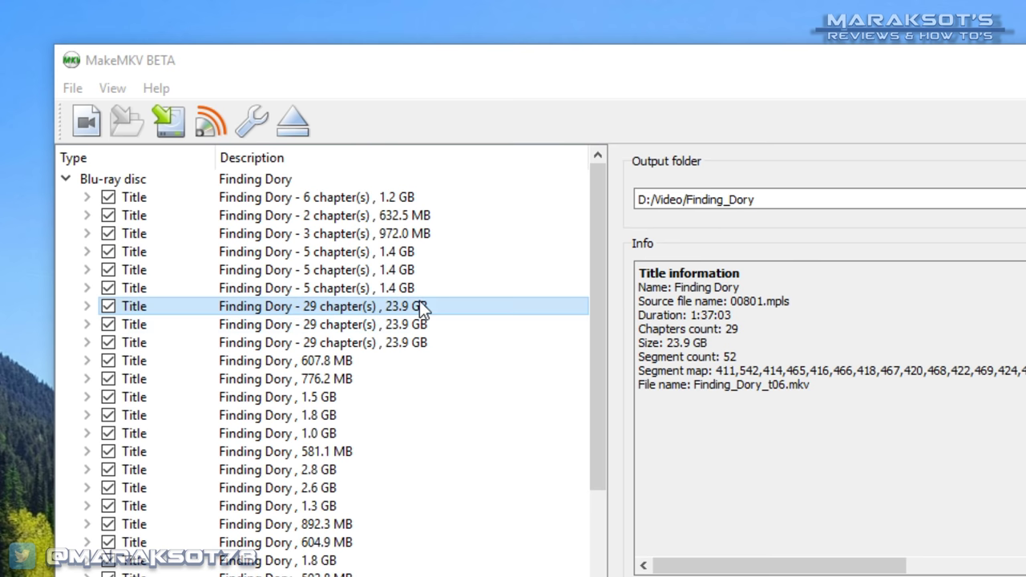
Compare the title information and segment maps of the three 29-chapter, 23.9 GB Finding Dory titles.
{"action": "left_click", "coordinate": [419, 323]}
{"action": "left_click", "coordinate": [420, 344]}
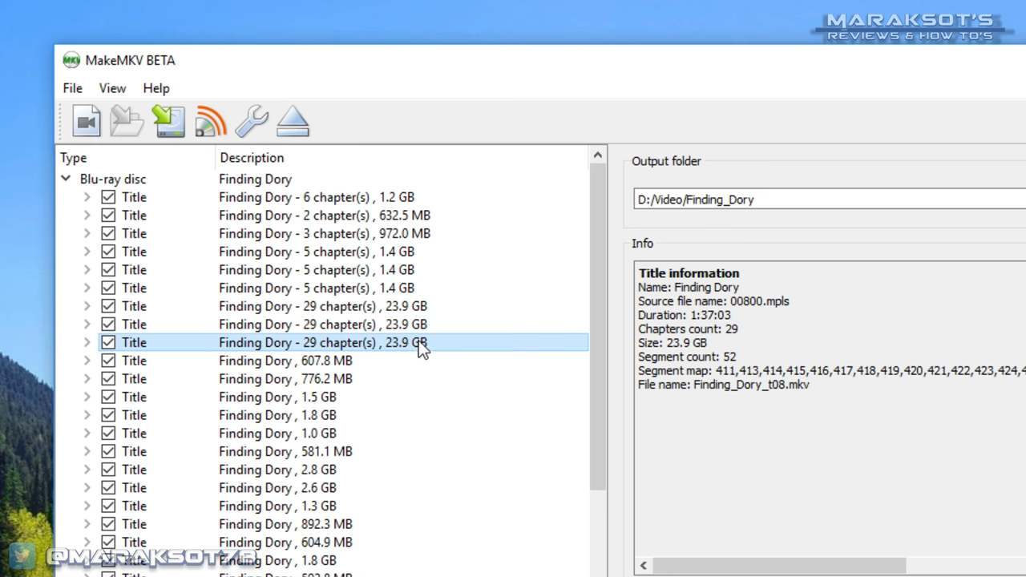
{"action": "left_click", "coordinate": [421, 327]}
{"action": "left_click", "coordinate": [424, 311]}
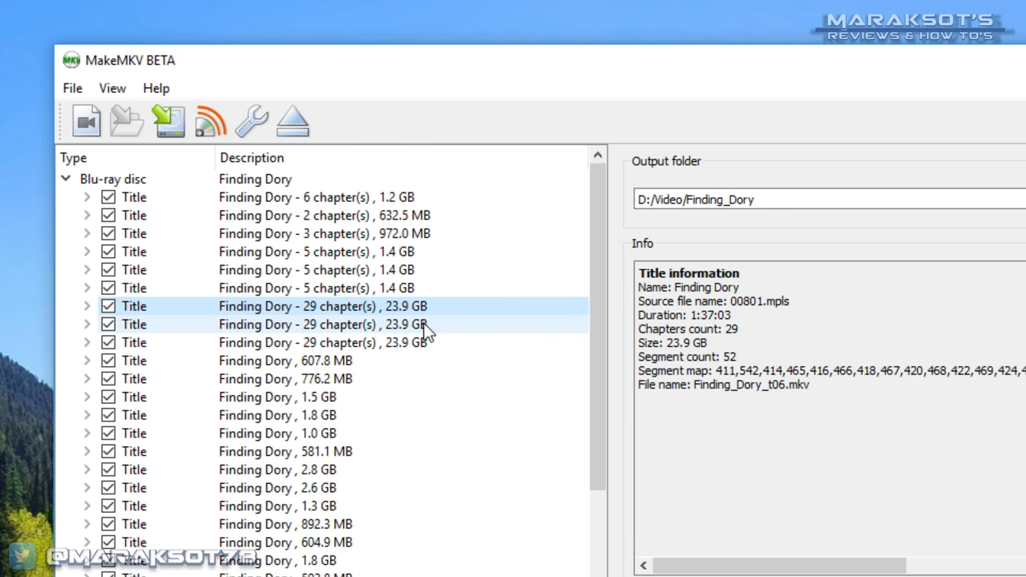
{"action": "left_click", "coordinate": [427, 326]}
{"action": "left_click", "coordinate": [426, 343]}
{"action": "left_click", "coordinate": [429, 311]}
{"action": "left_click", "coordinate": [426, 326]}
{"action": "left_click", "coordinate": [426, 344]}
{"action": "left_click", "coordinate": [426, 326]}
{"action": "left_click", "coordinate": [426, 311]}
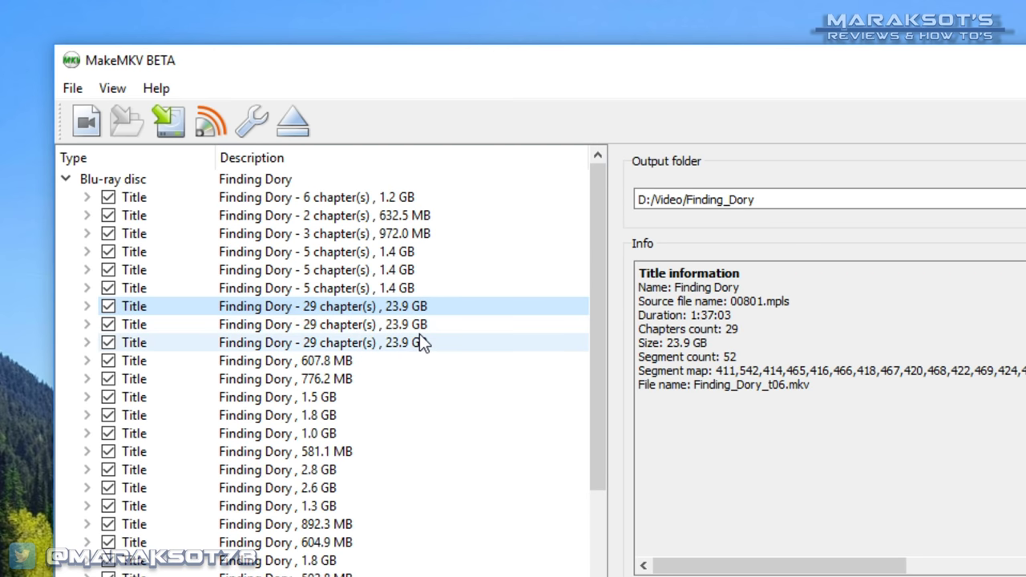
Unselect all Finding Dory titles, and include only the three 29-chapter, 23.9 GB ones.
{"action": "right_click", "coordinate": [181, 329]}
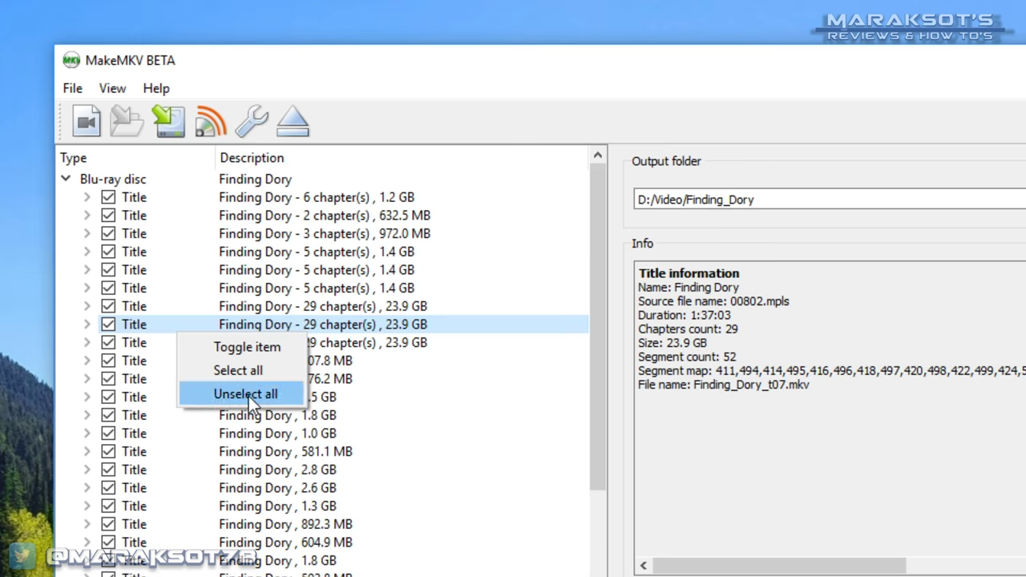
{"action": "left_click", "coordinate": [245, 394]}
{"action": "left_click", "coordinate": [108, 307]}
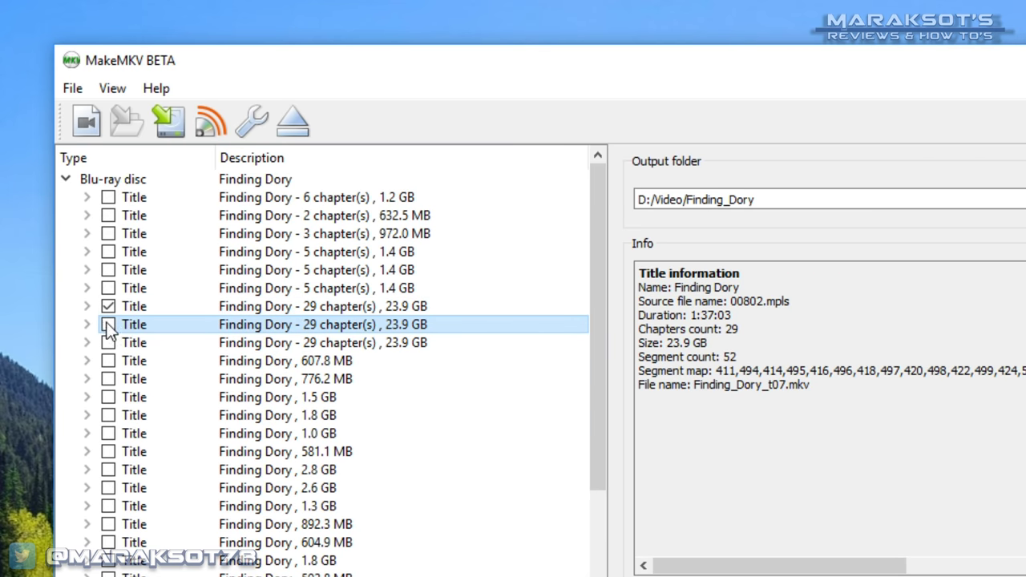
{"action": "left_click", "coordinate": [107, 324]}
{"action": "left_click", "coordinate": [109, 345]}
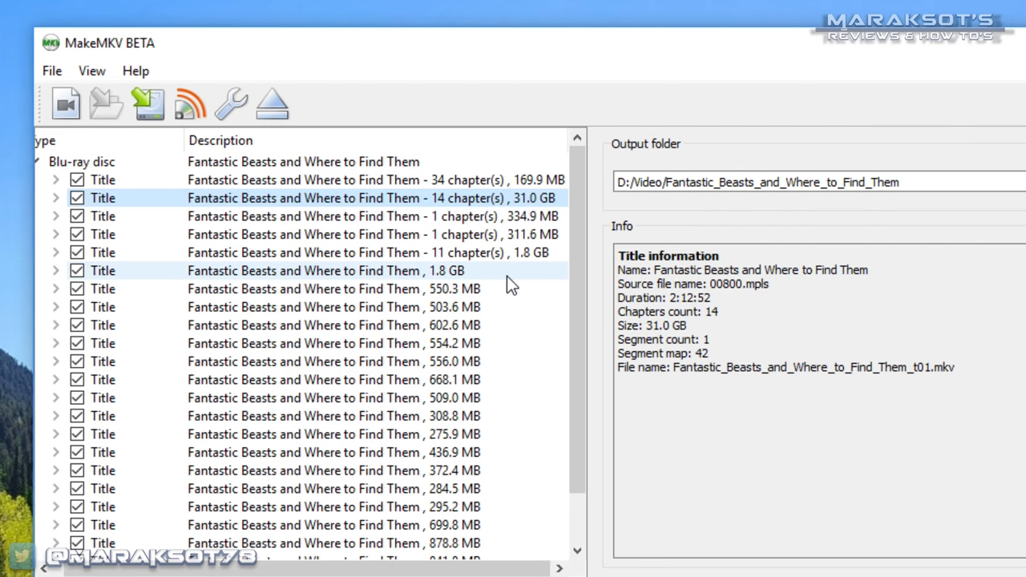
Unselect all Fantastic Beasts titles, and include only the 14-chapter, 31.0 GB main movie title.
{"action": "left_click", "coordinate": [167, 273]}
{"action": "right_click", "coordinate": [166, 273]}
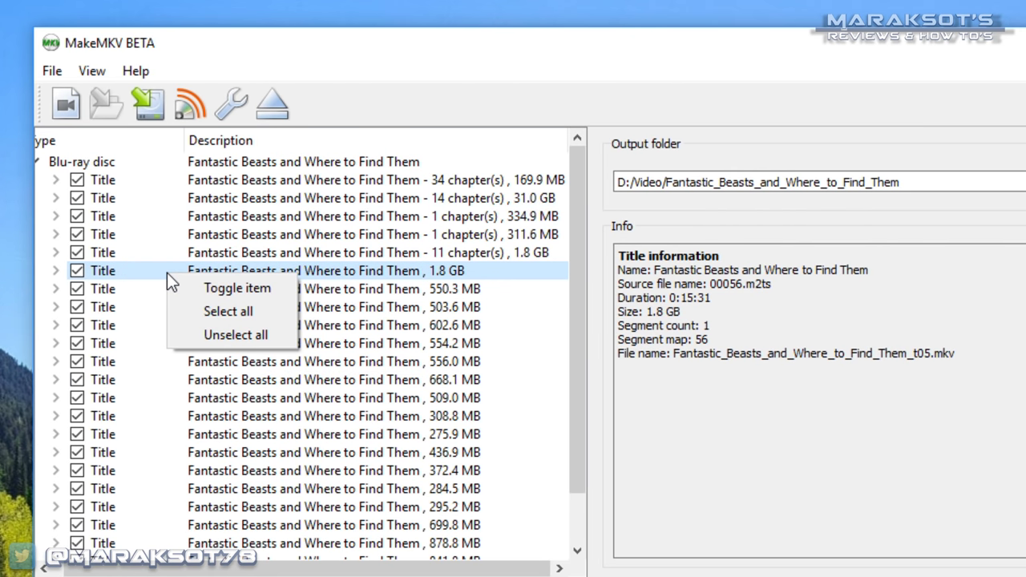
{"action": "left_click", "coordinate": [237, 340]}
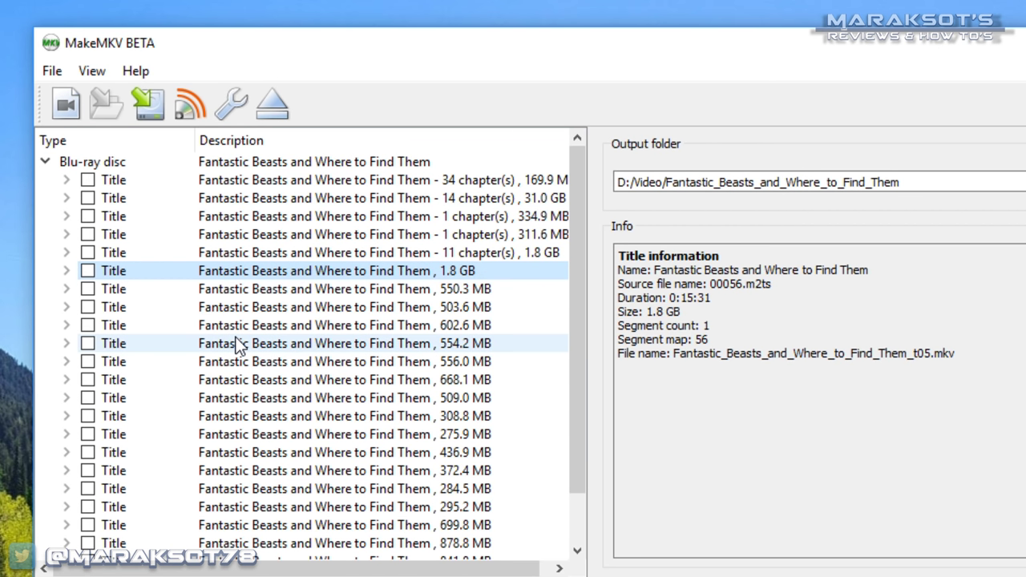
{"action": "left_click", "coordinate": [229, 201]}
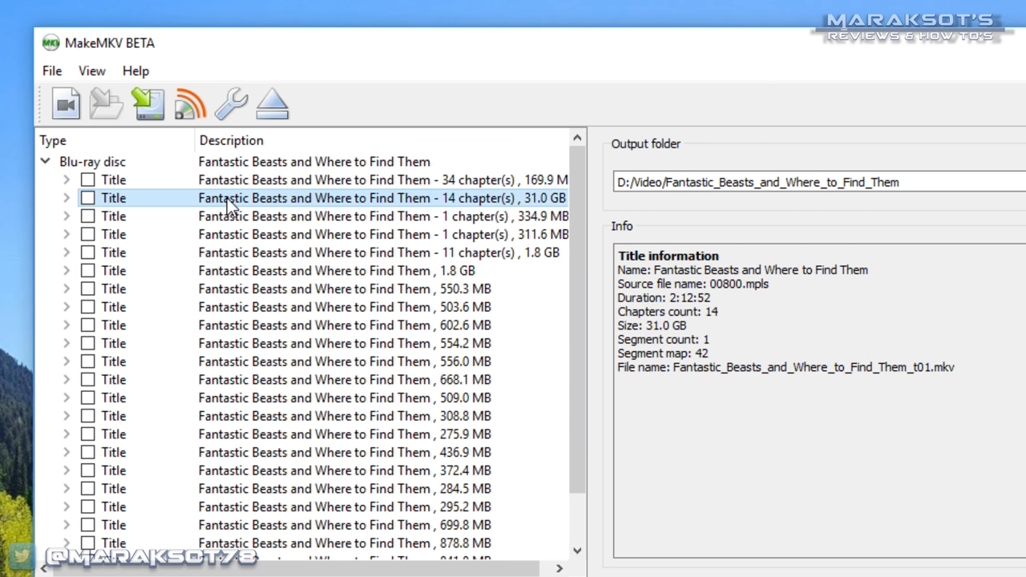
{"action": "left_click", "coordinate": [86, 199]}
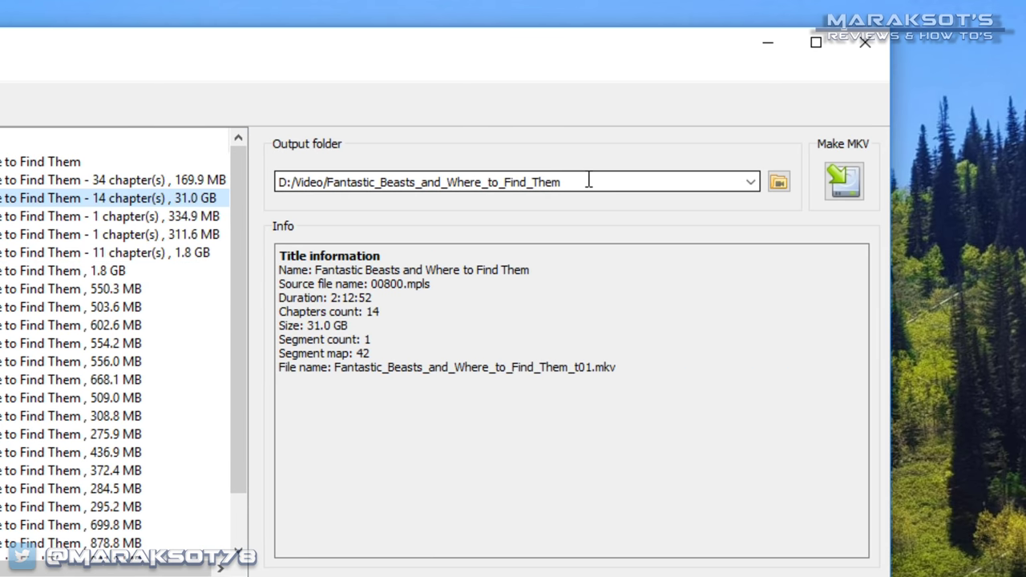
Keep the Video/Fantastic_Beasts_and_Where_to_Find_Them output folder, start making the MKV, and agree to create the missing directory.
{"action": "left_click", "coordinate": [751, 182]}
{"action": "left_click", "coordinate": [751, 182]}
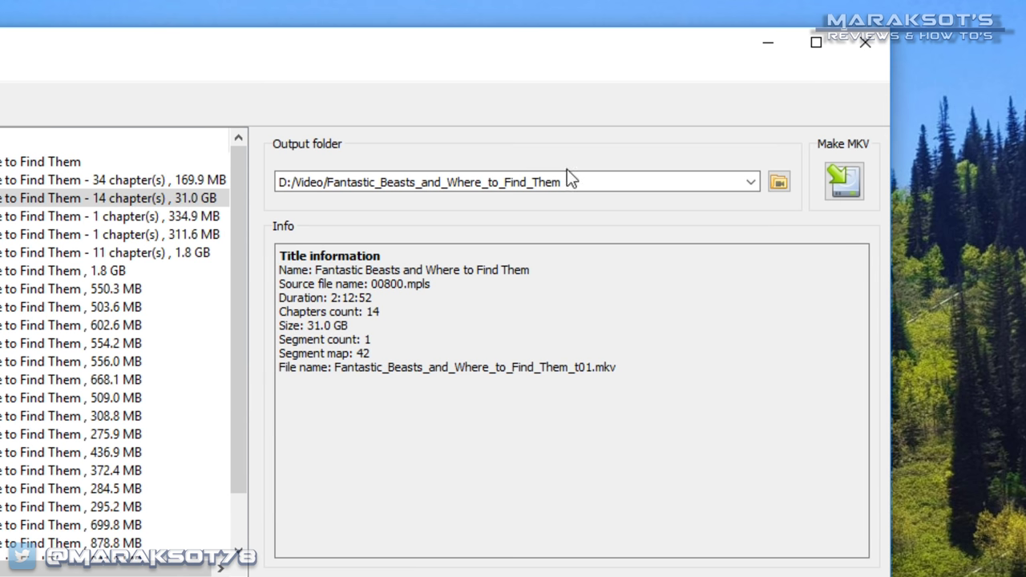
{"action": "left_click_drag", "start_coordinate": [591, 186], "coordinate": [362, 184]}
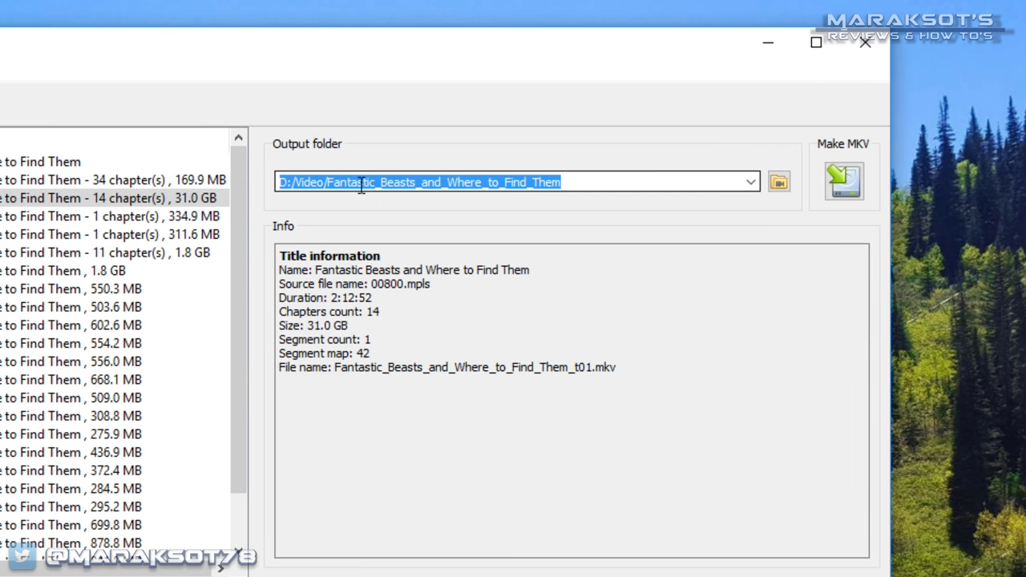
{"action": "left_click", "coordinate": [598, 184]}
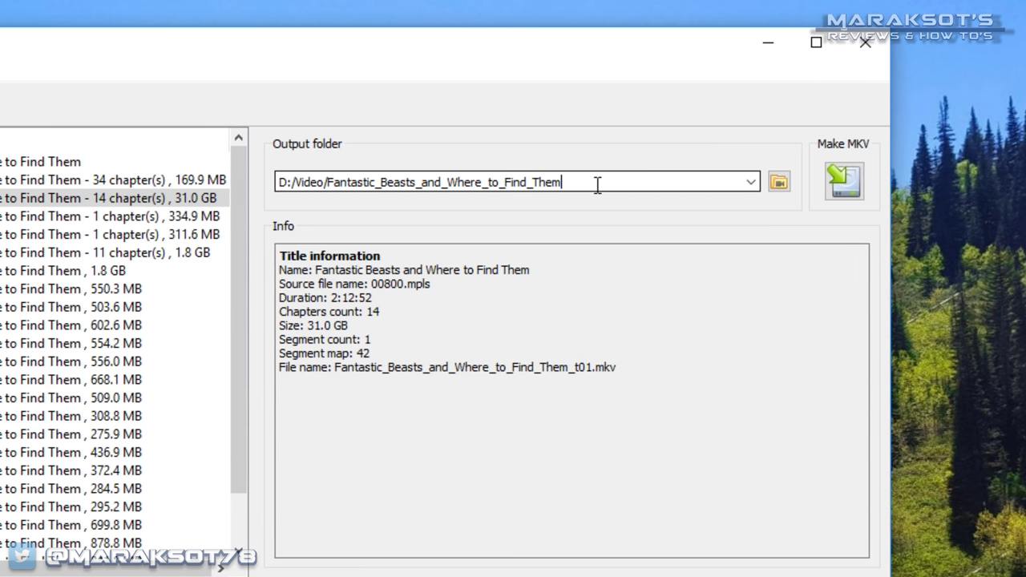
{"action": "left_click", "coordinate": [846, 181]}
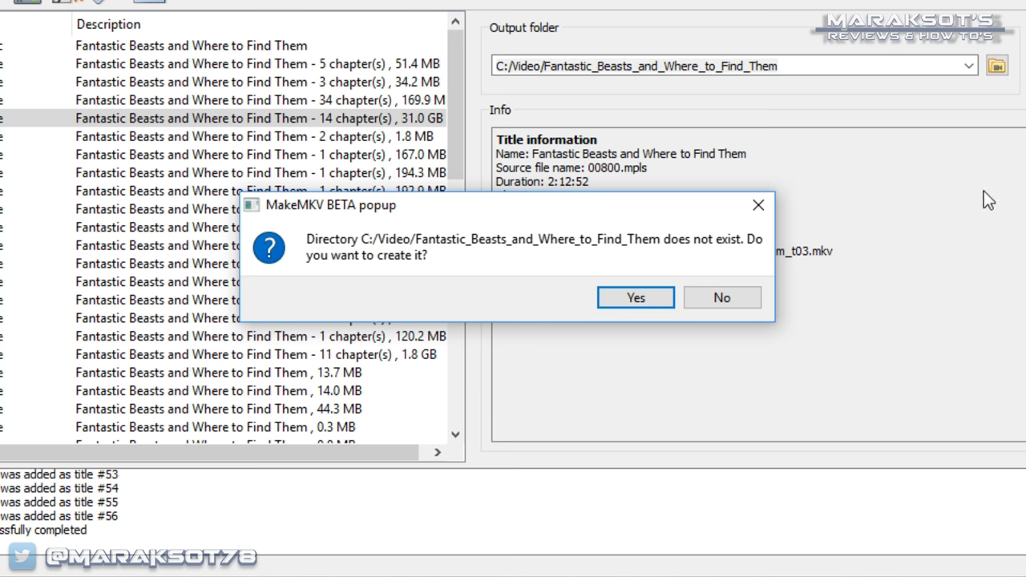
{"action": "left_click", "coordinate": [641, 300]}
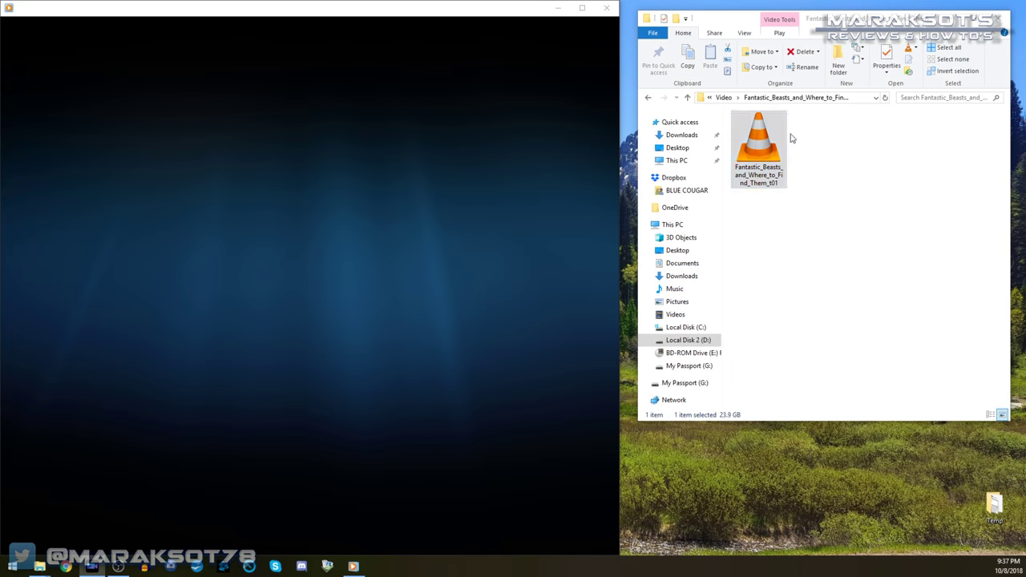
Try to play the ripped Fantastic_Beasts_and_Where_to_Find_Them_t01 file in Windows Media Player, and dismiss the message.
{"action": "left_click_drag", "start_coordinate": [763, 147], "coordinate": [347, 215]}
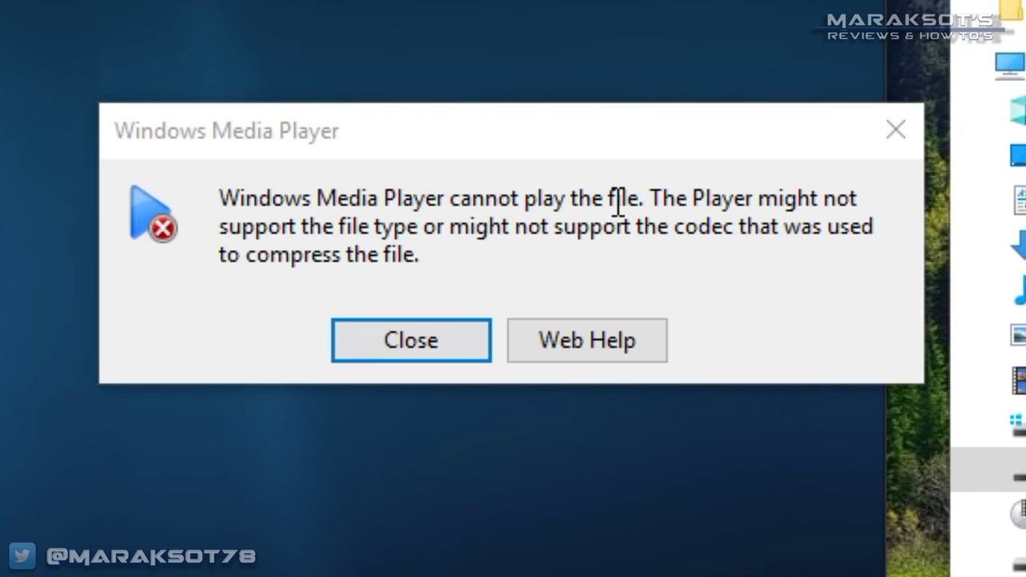
{"action": "left_click", "coordinate": [419, 355]}
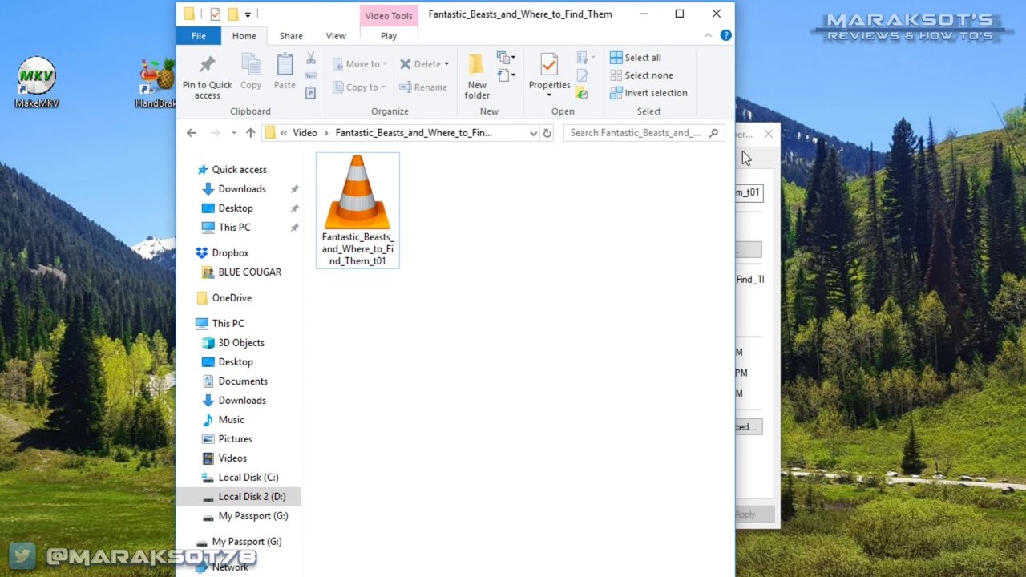
Check the size of the ripped Fantastic Beasts MKV file in its Properties window.
{"action": "left_click_drag", "start_coordinate": [744, 140], "coordinate": [602, 142]}
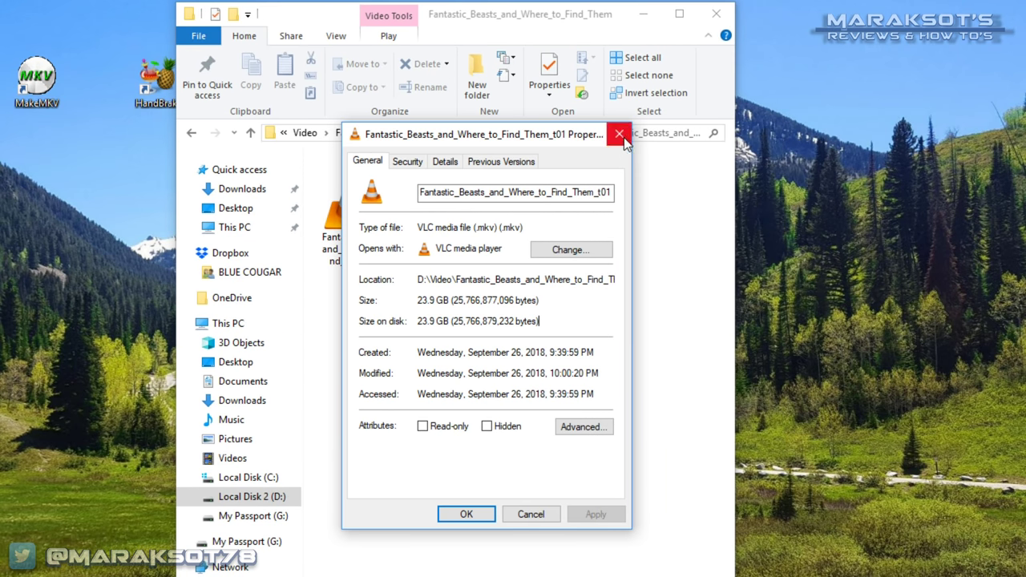
{"action": "left_click_drag", "start_coordinate": [533, 139], "coordinate": [570, 125]}
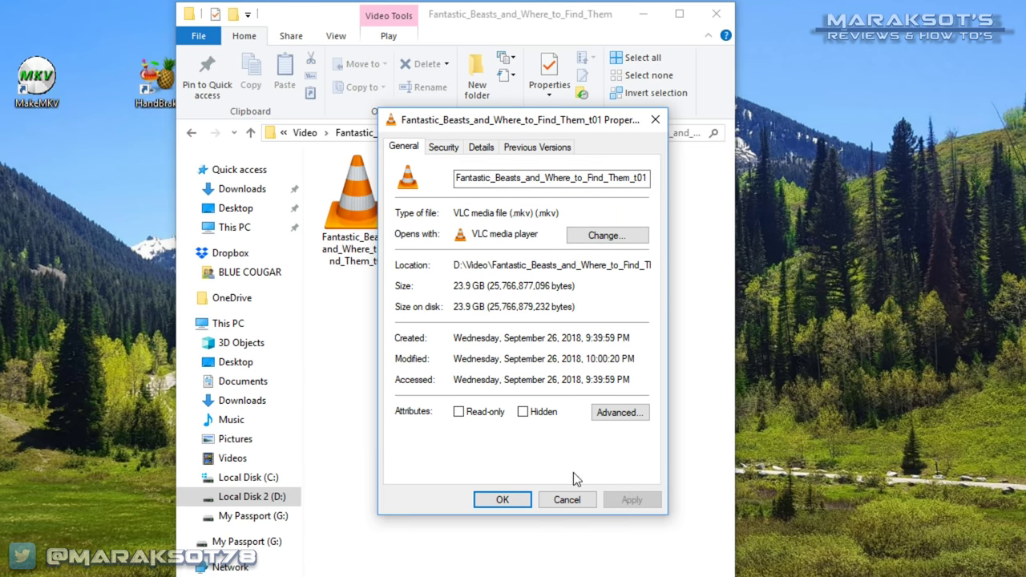
{"action": "left_click_drag", "start_coordinate": [587, 305], "coordinate": [473, 307]}
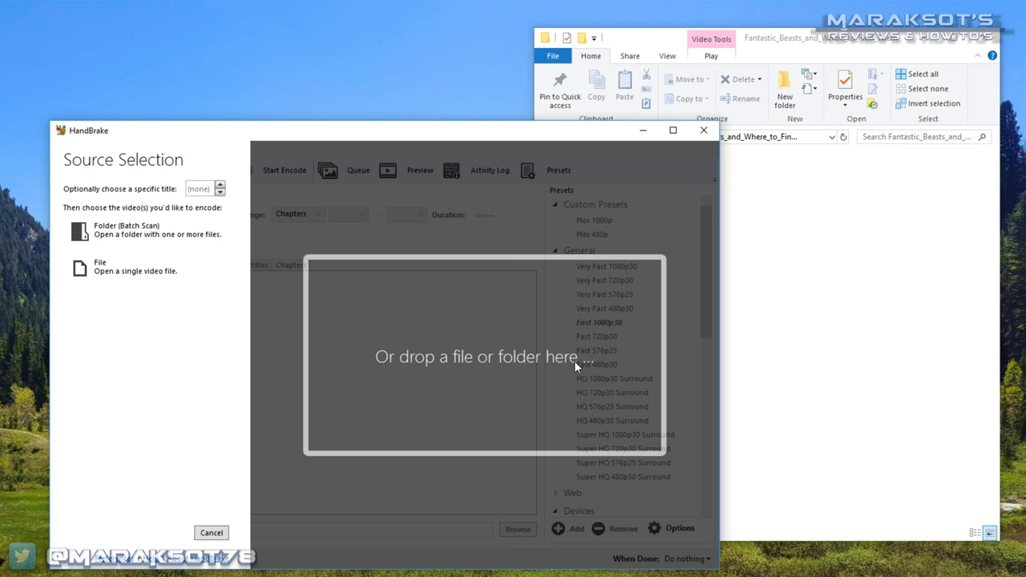
Load the Fantastic_Beasts_and_Where_to_Find_Them_t01 file from File Explorer into HandBrake as the source video.
{"action": "left_click_drag", "start_coordinate": [552, 141], "coordinate": [351, 51]}
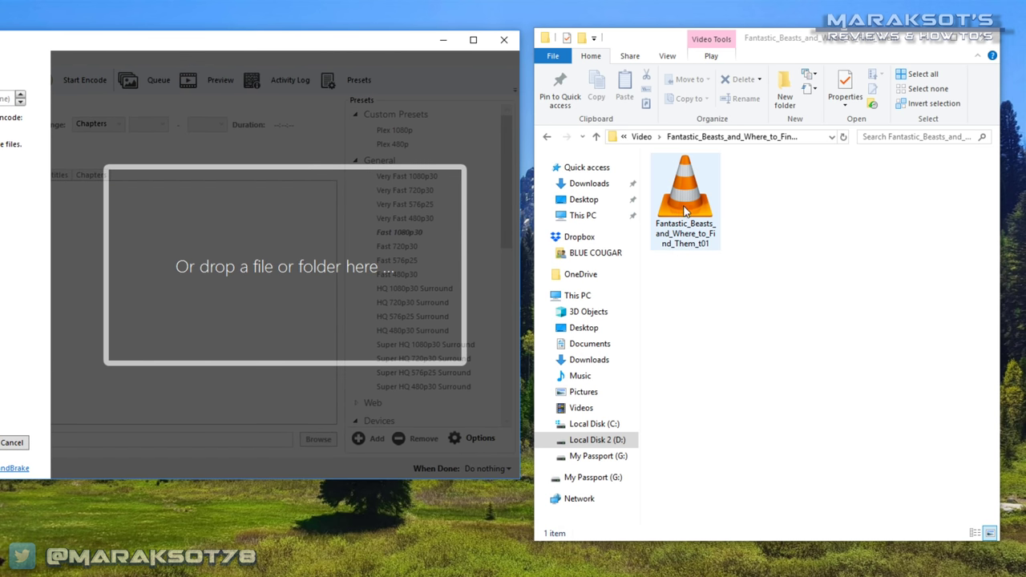
{"action": "left_click_drag", "start_coordinate": [687, 209], "coordinate": [388, 277]}
{"action": "left_click_drag", "start_coordinate": [473, 274], "coordinate": [473, 273]}
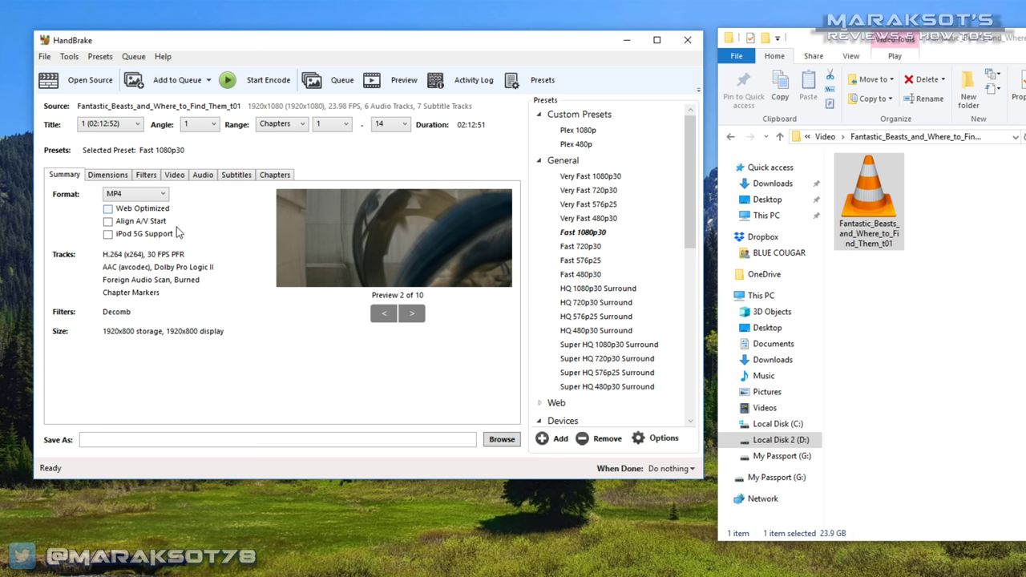
Review the encode's dimensions, filters, video, audio, subtitle and chapter settings, and return to the summary.
{"action": "left_click", "coordinate": [103, 176]}
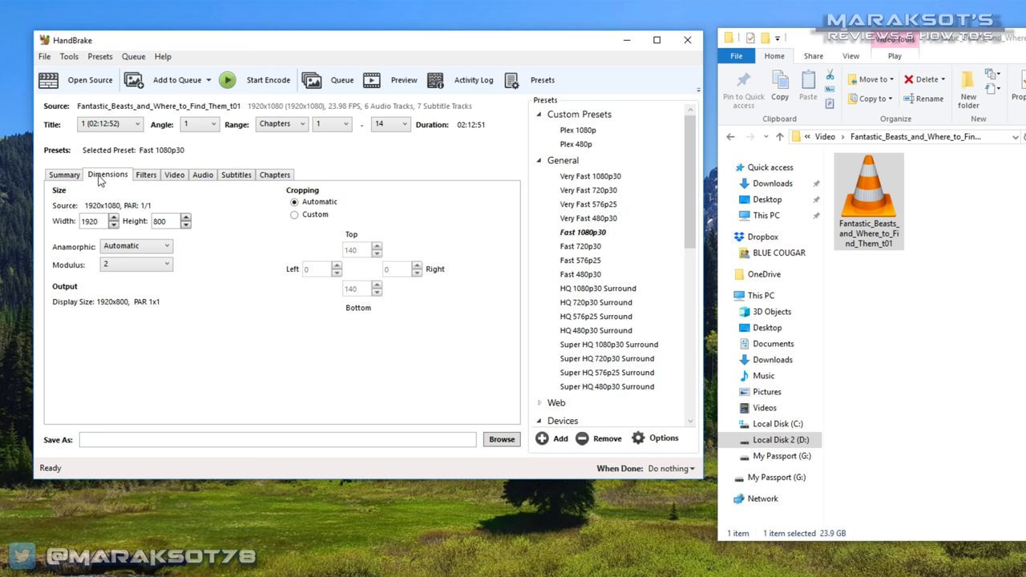
{"action": "left_click", "coordinate": [146, 178]}
{"action": "left_click", "coordinate": [174, 179]}
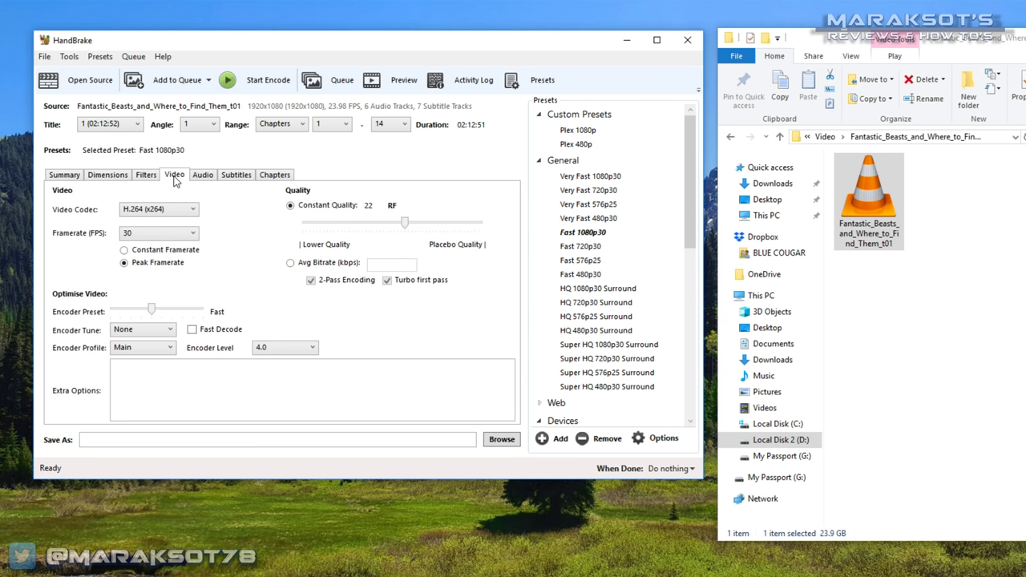
{"action": "left_click", "coordinate": [203, 178]}
{"action": "left_click", "coordinate": [237, 176]}
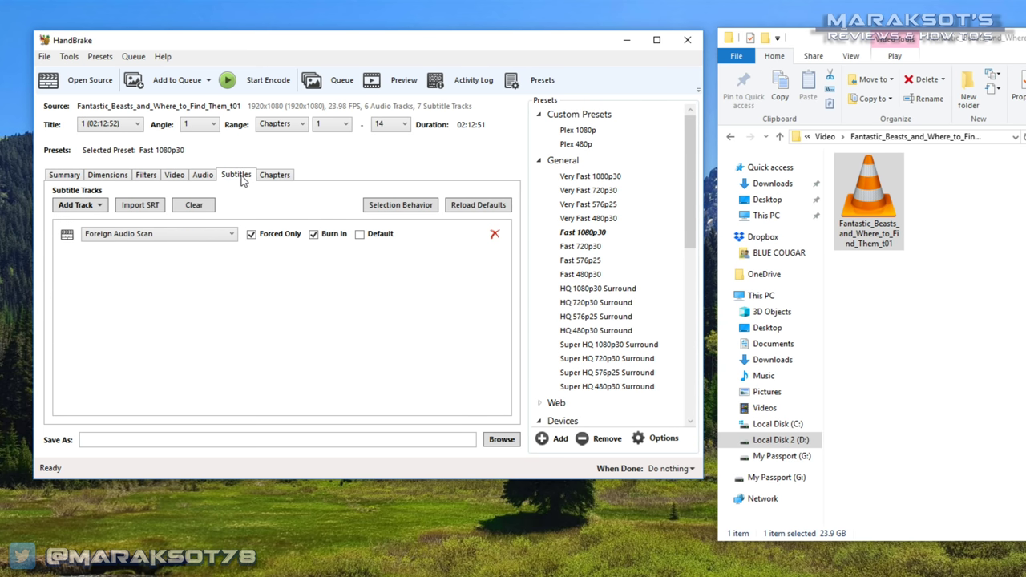
{"action": "left_click", "coordinate": [276, 178]}
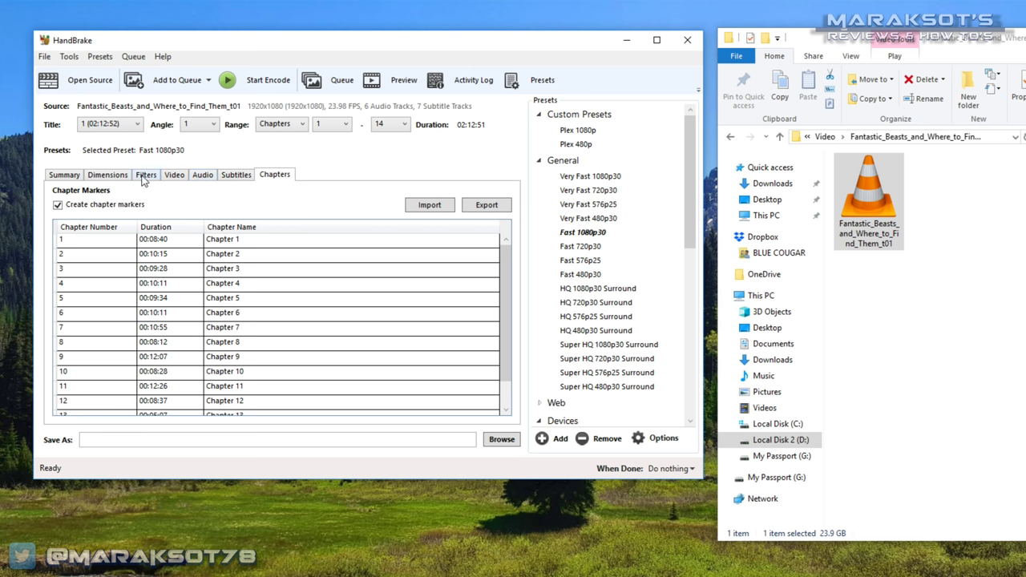
{"action": "left_click", "coordinate": [68, 180]}
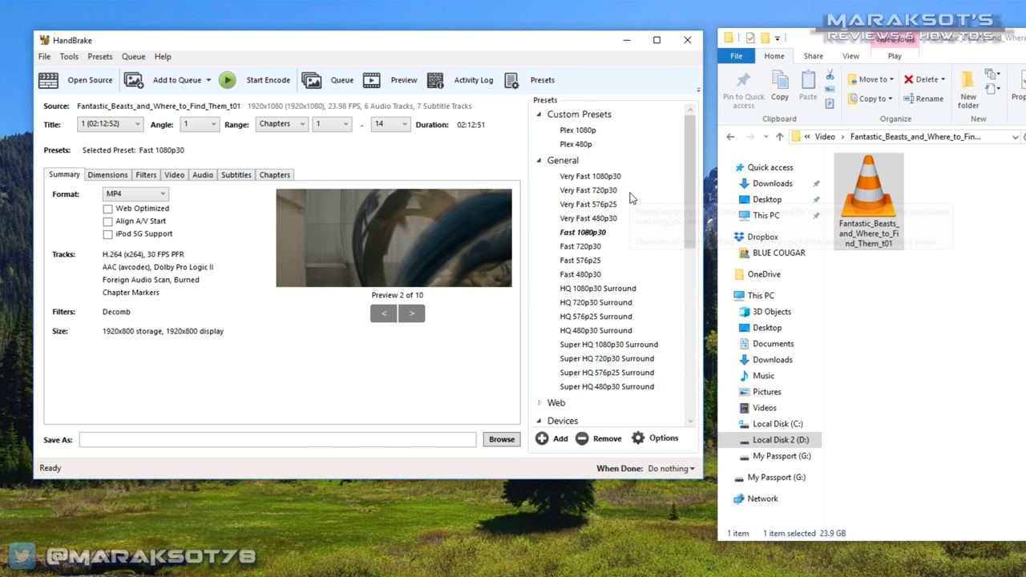